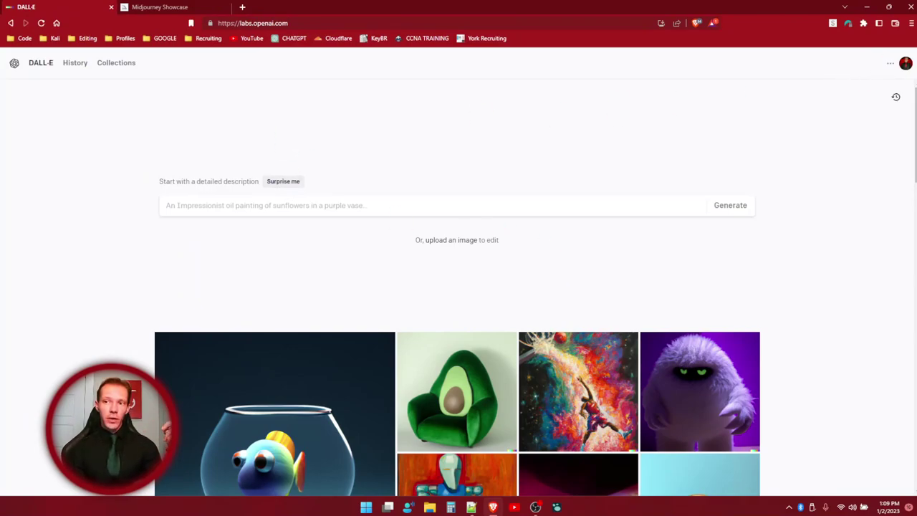
# Open the account menu to check the 32 remaining credits
pyautogui.click(905, 66)
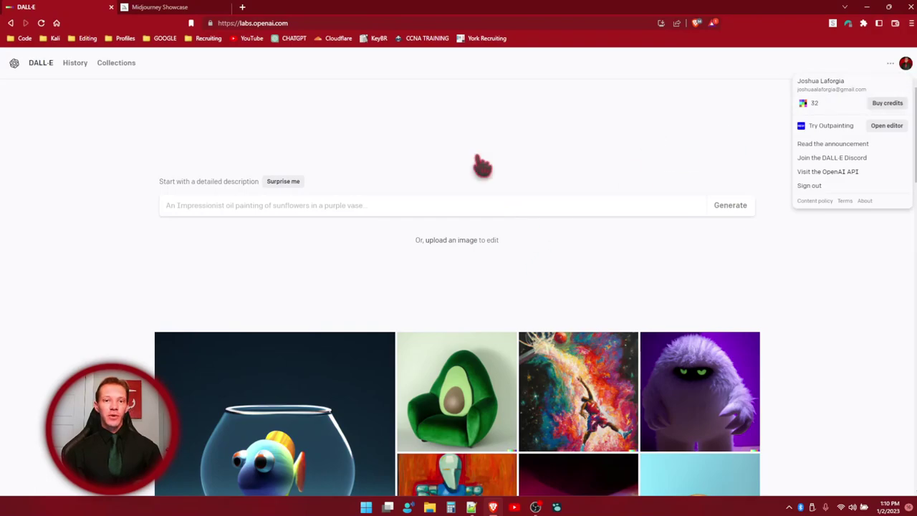
# Go to the History page listing all past generations
pyautogui.click(75, 64)
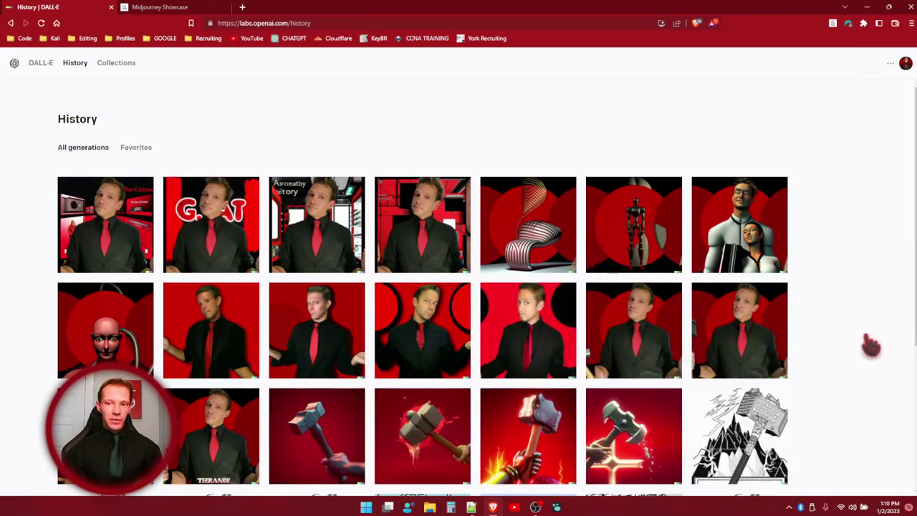
pyautogui.moveTo(769, 361)
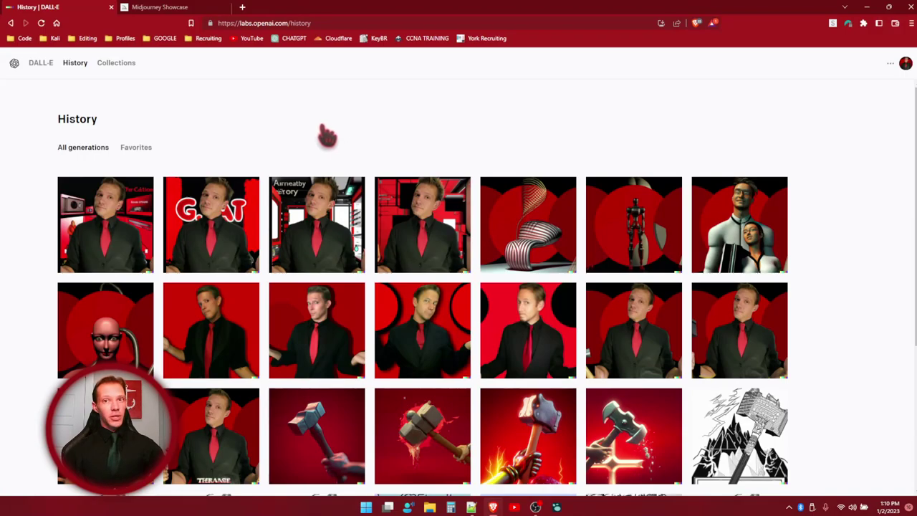
pyautogui.click(158, 7)
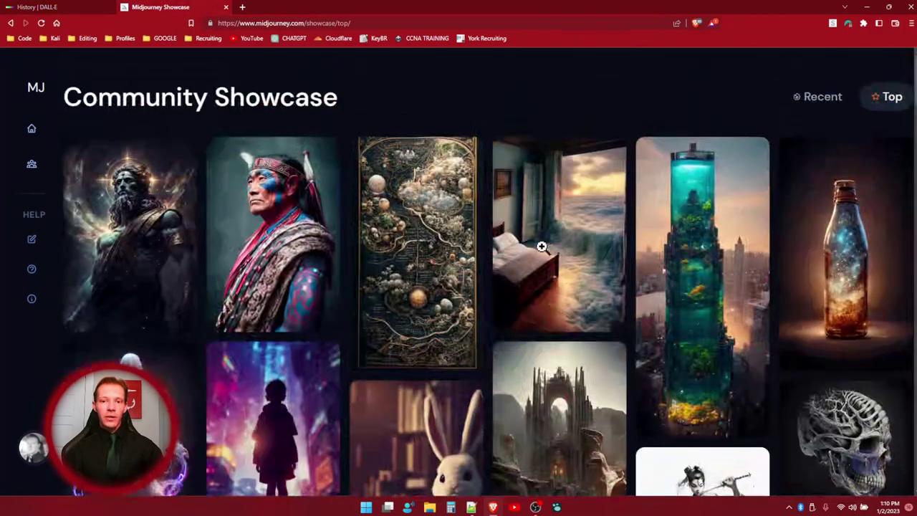
# Find the spiraling celestial library image in the showcase and bring up the saved prompt in Notepad++
pyautogui.scroll(-3, 489, 308)
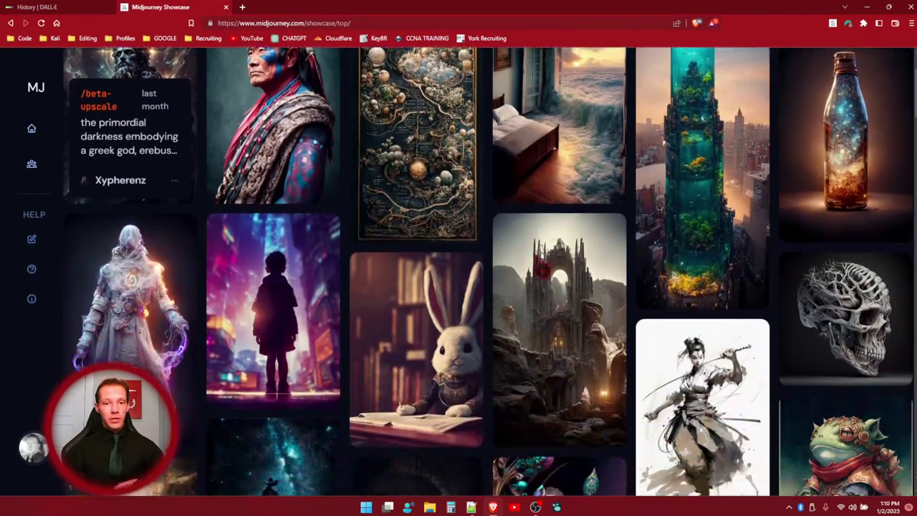
pyautogui.scroll(-2, 488, 278)
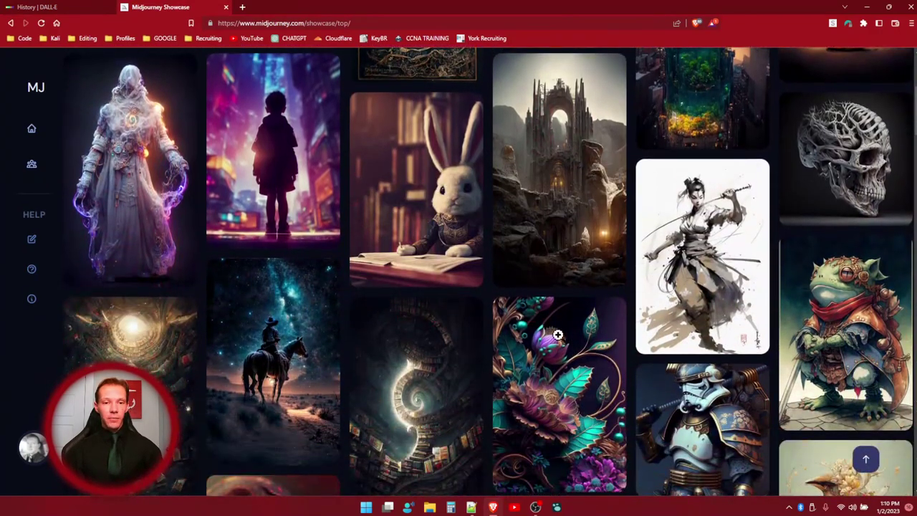
pyautogui.scroll(5, 495, 309)
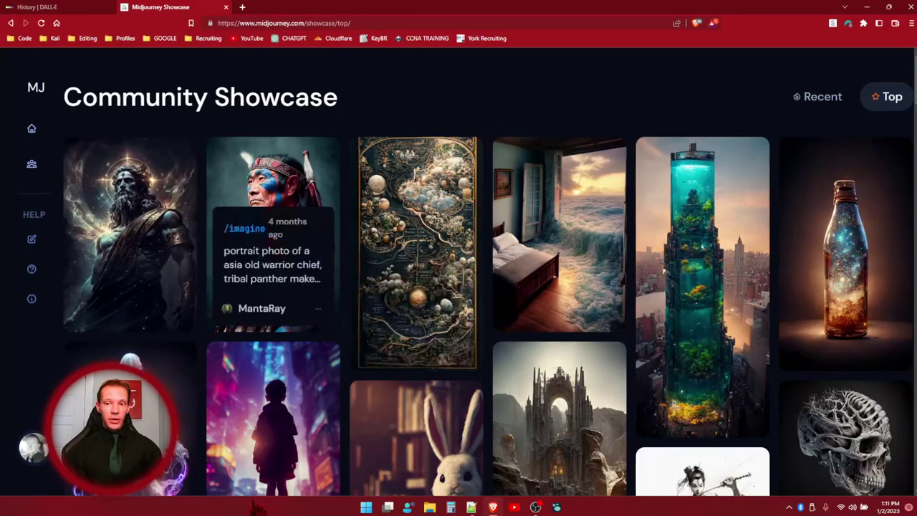
pyautogui.scroll(-4, 534, 308)
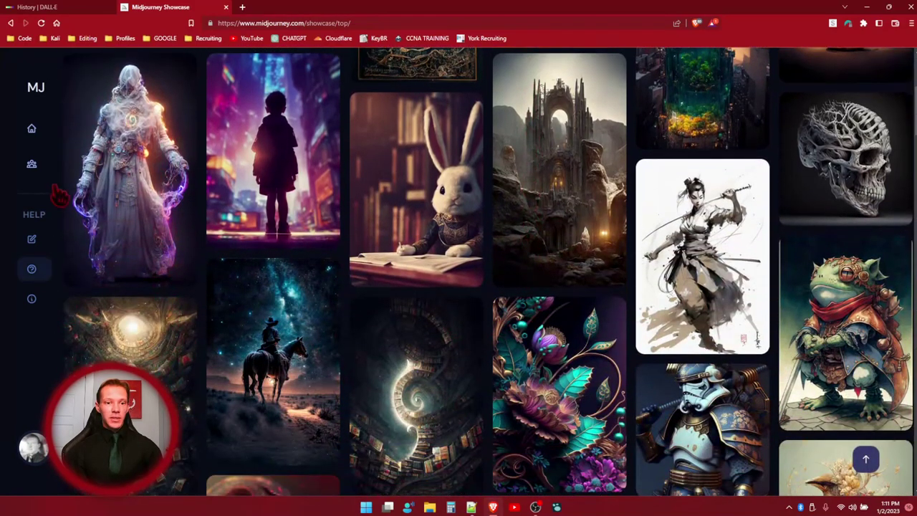
pyautogui.scroll(-1, 430, 408)
pyautogui.scroll(-1, 473, 429)
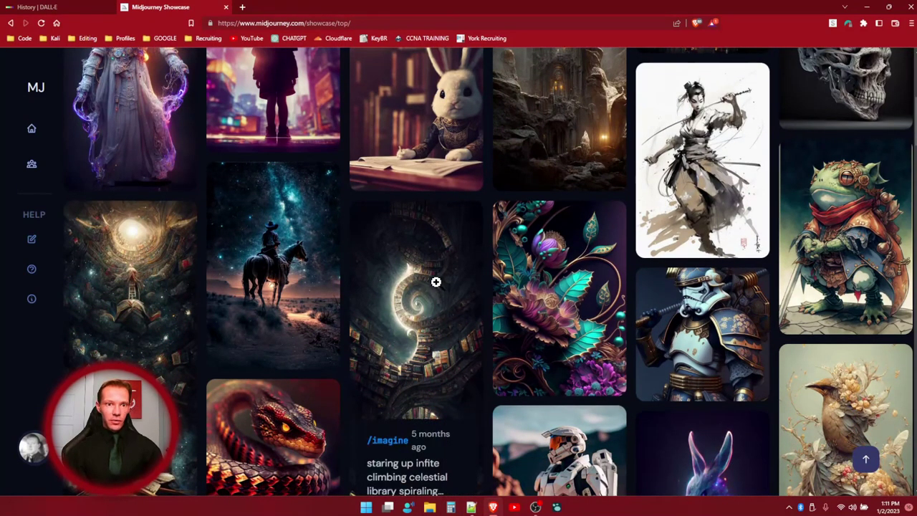
pyautogui.moveTo(166, 328)
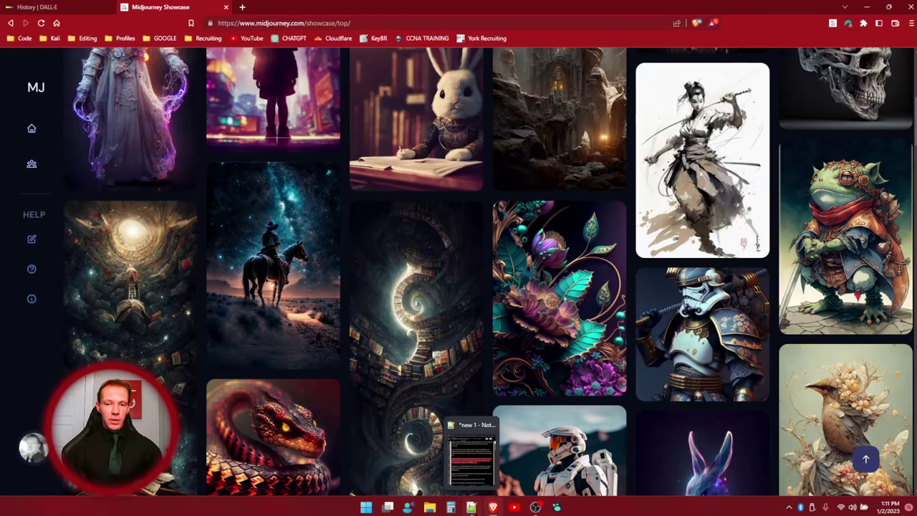
pyautogui.click(471, 507)
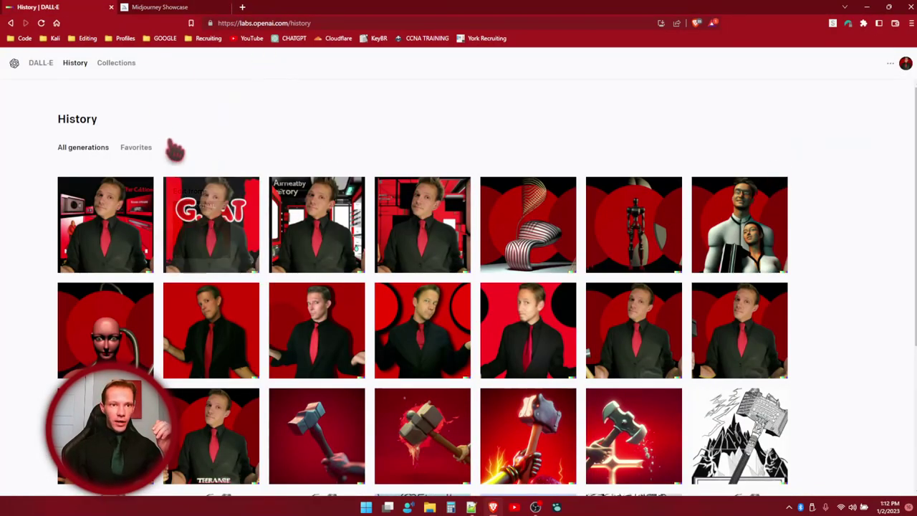
# Generate four images from the pasted 'staring up infite climbing celestial library spiraling towards light' prompt
pyautogui.click(41, 64)
pyautogui.rightClick(260, 207)
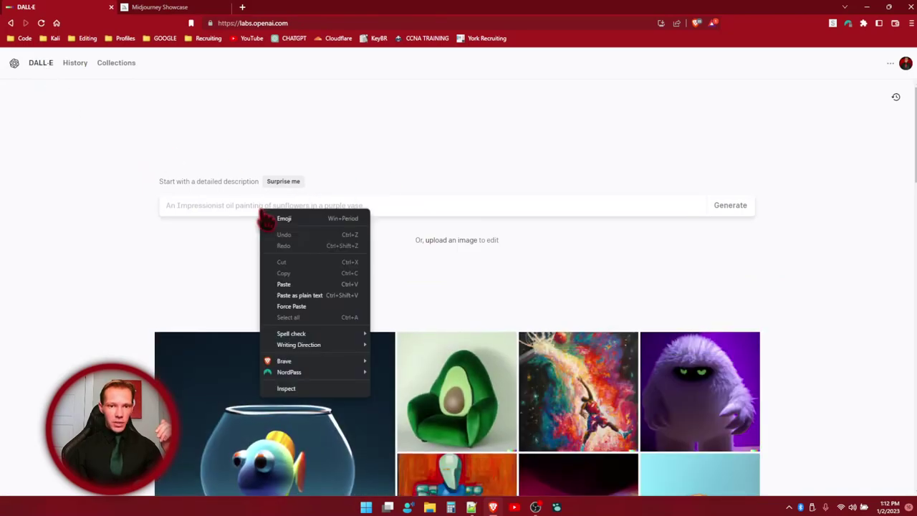
pyautogui.click(324, 287)
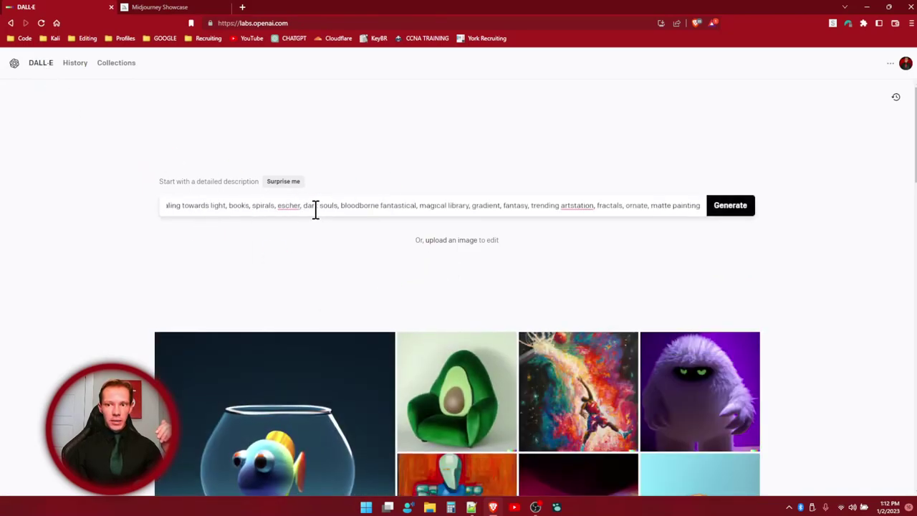
pyautogui.press('Return')
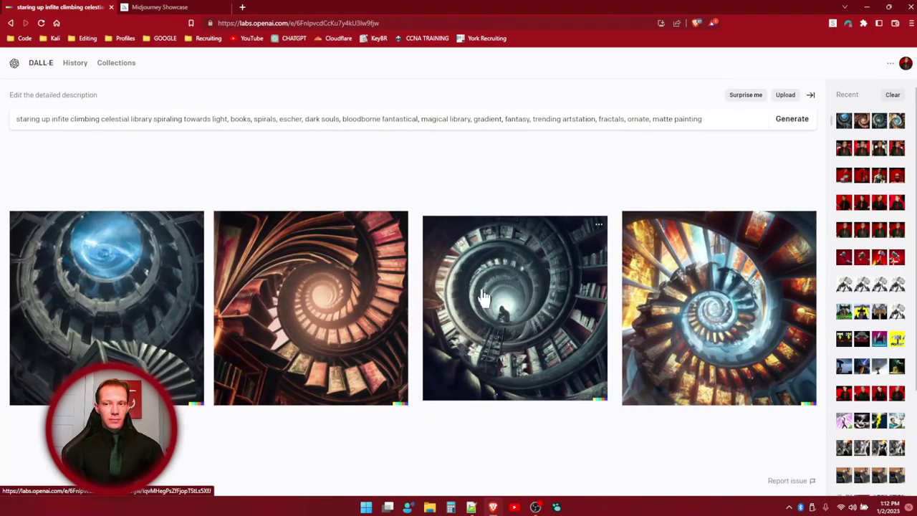
# Download the first blue-swirl spiral library image as a PNG into A Creation Hub
pyautogui.click(111, 280)
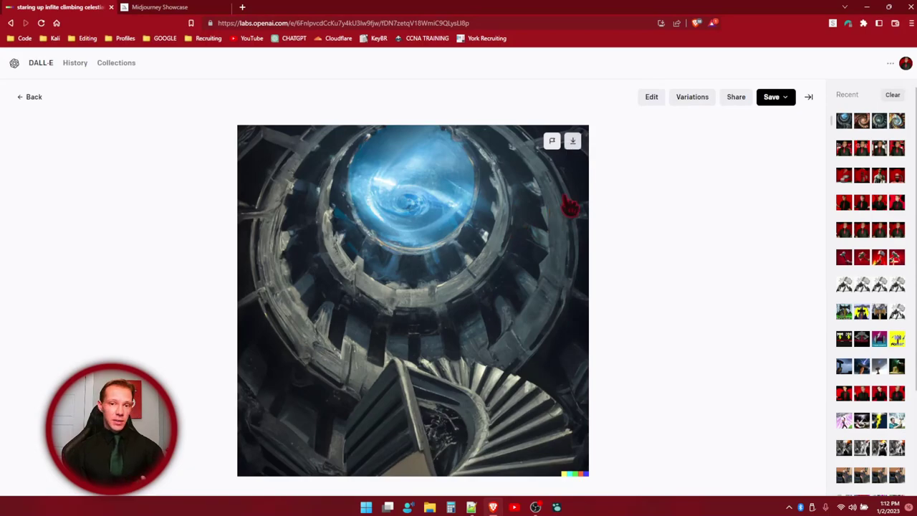
pyautogui.click(574, 143)
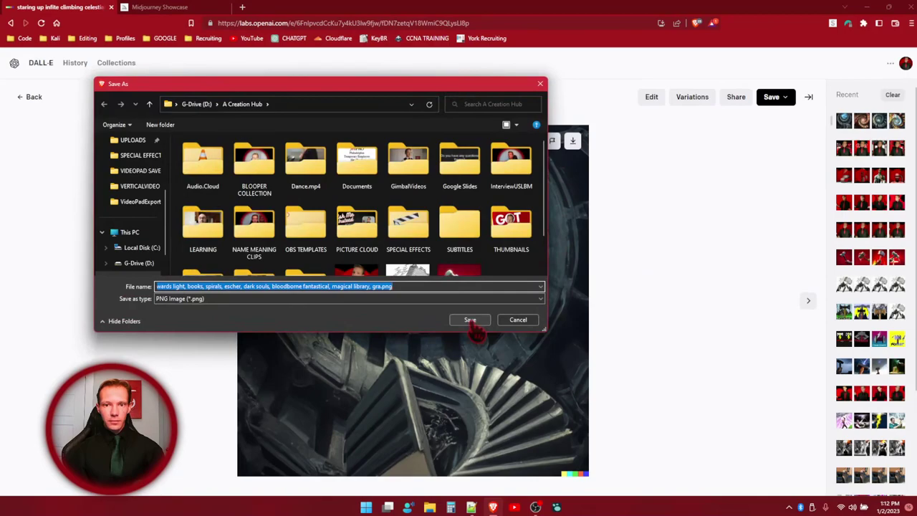
pyautogui.click(470, 320)
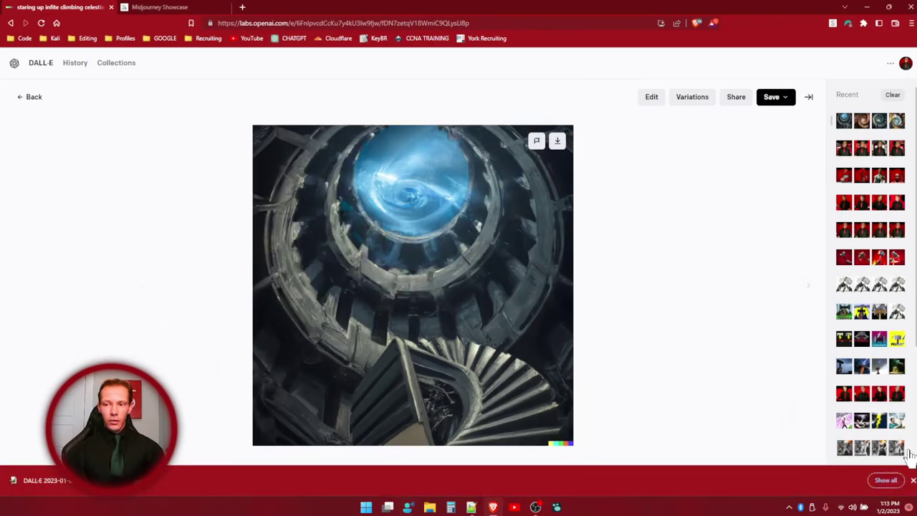
pyautogui.click(908, 480)
# Place a 1024 x 1024 frame over the image's left edge and generate the left extension
pyautogui.click(651, 98)
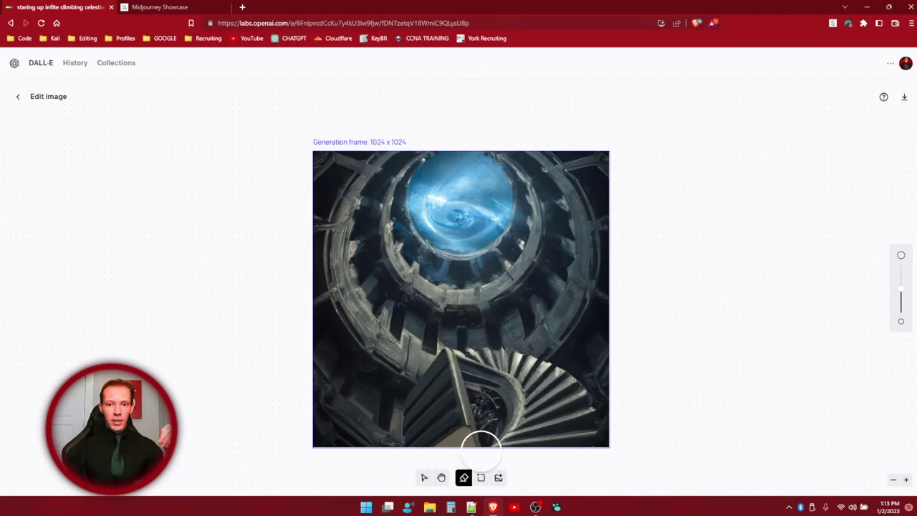
pyautogui.click(480, 477)
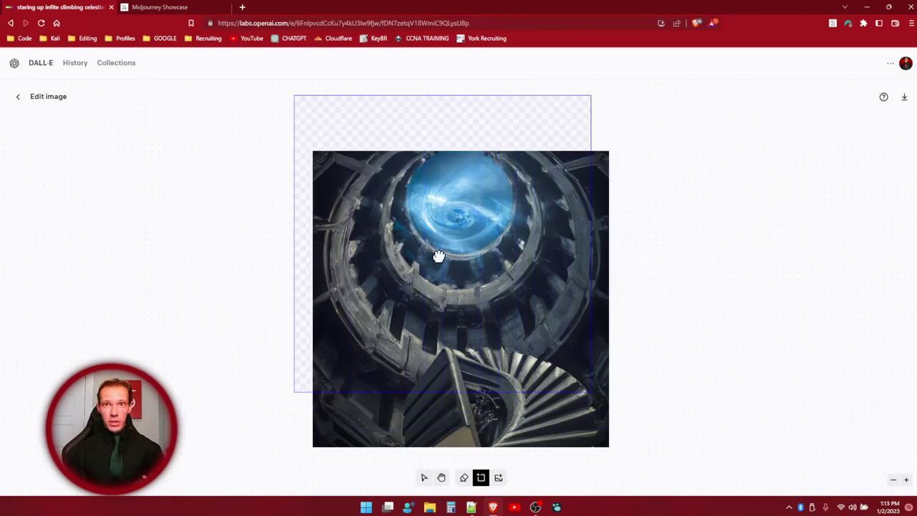
pyautogui.scroll(-4, 787, 236)
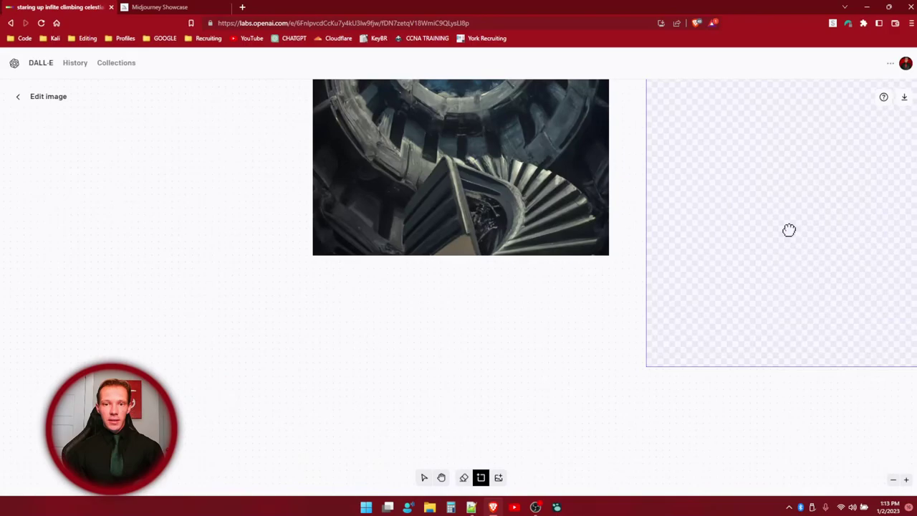
pyautogui.scroll(2, 789, 231)
pyautogui.scroll(2, 788, 229)
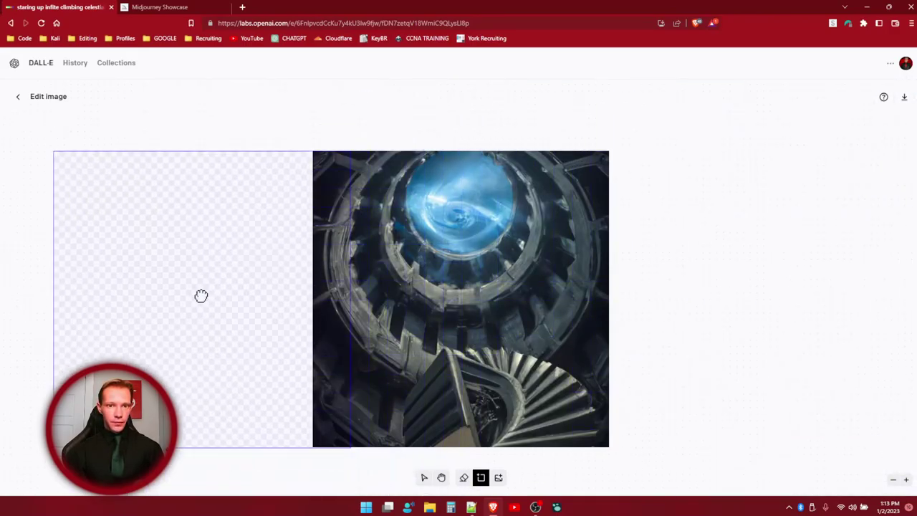
pyautogui.click(285, 308)
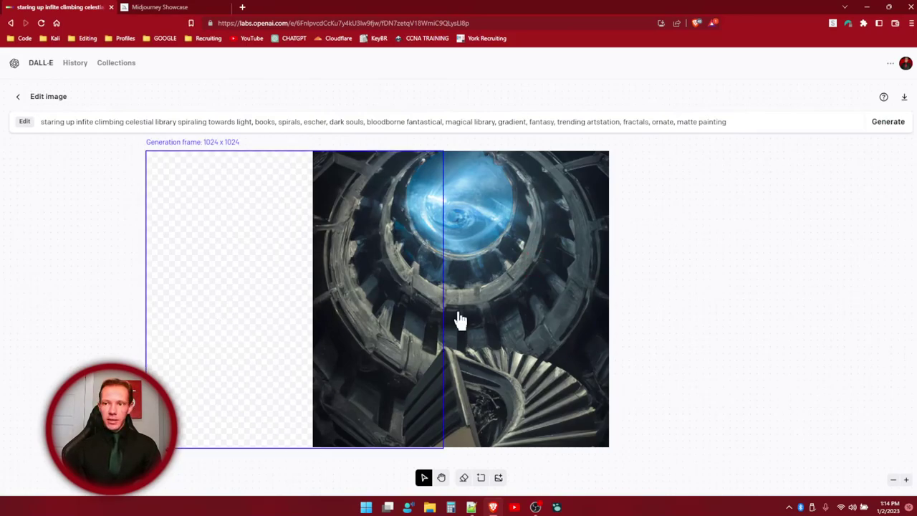
pyautogui.click(888, 122)
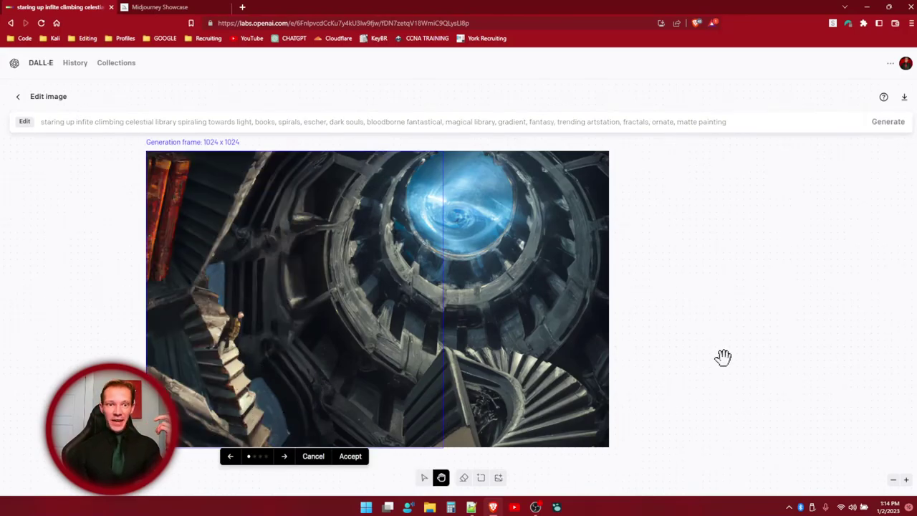
# Preview all four left-extension variants and accept the first, with the red-bound staircase
pyautogui.scroll(-2, 715, 301)
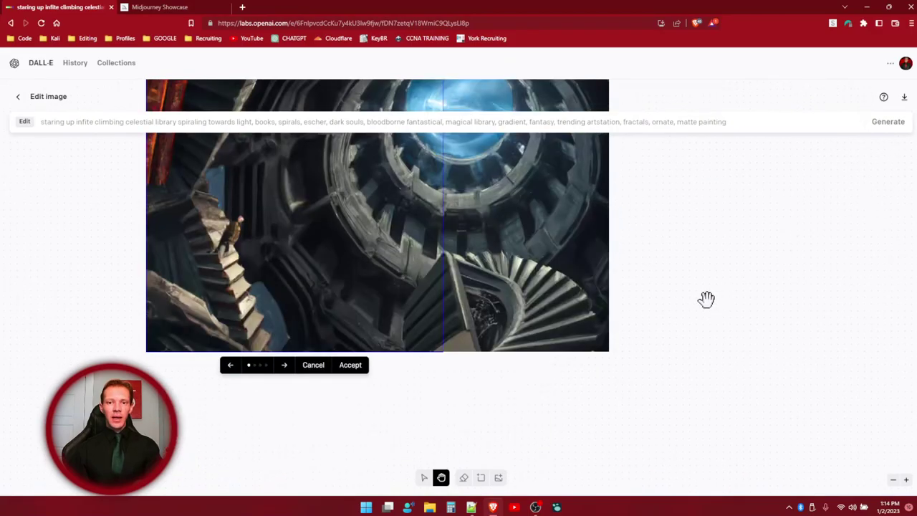
pyautogui.scroll(2, 706, 300)
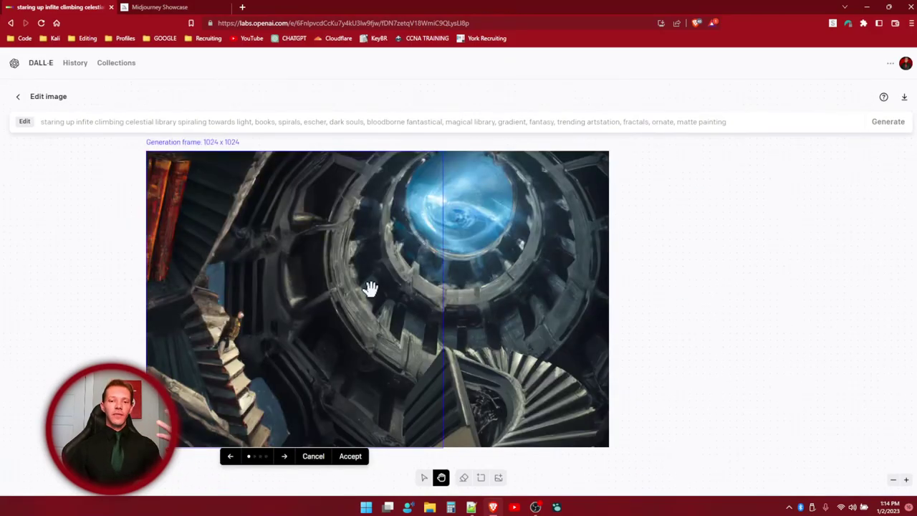
pyautogui.click(285, 456)
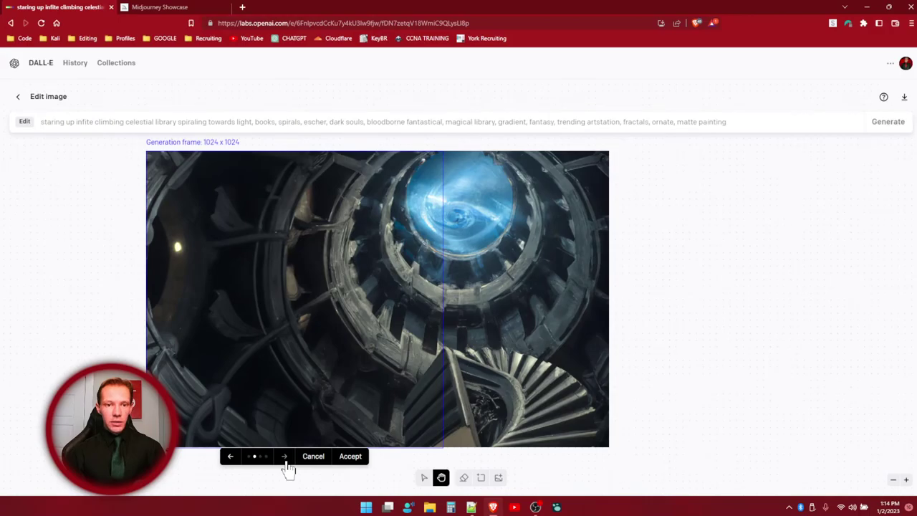
pyautogui.click(284, 456)
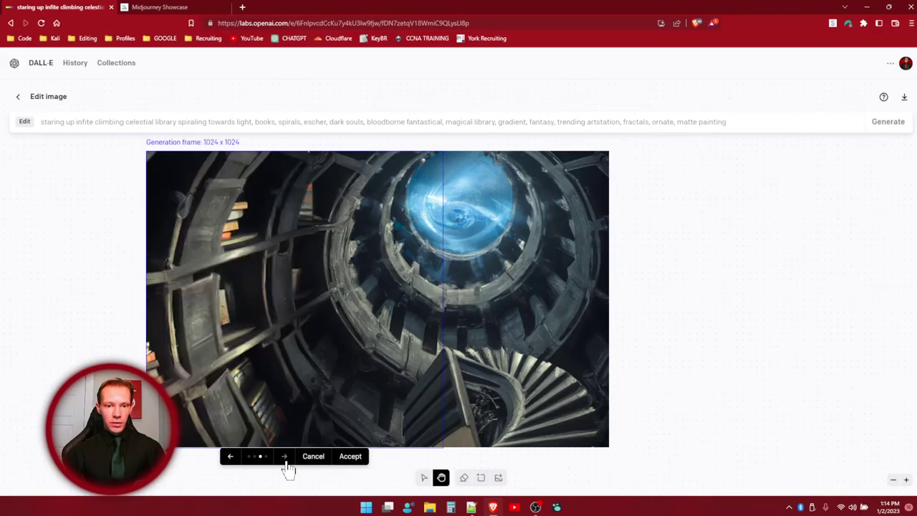
pyautogui.click(284, 456)
pyautogui.click(284, 457)
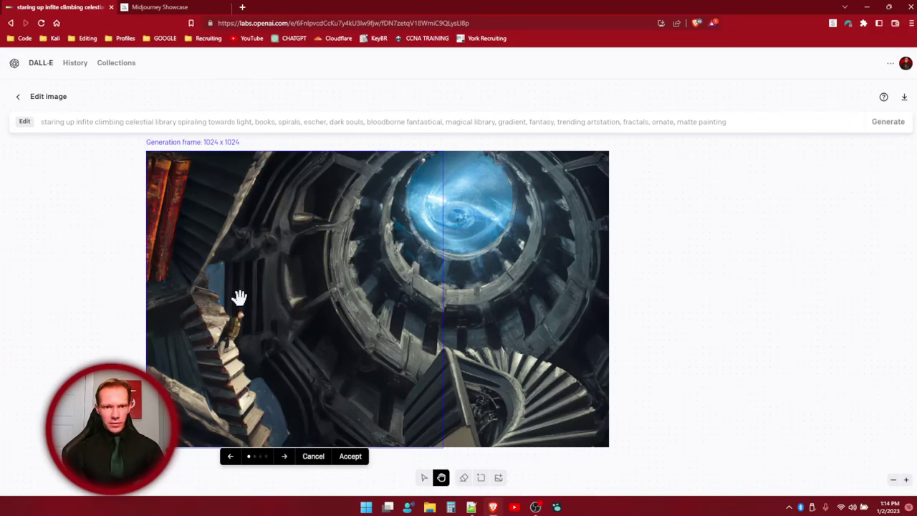
pyautogui.click(356, 462)
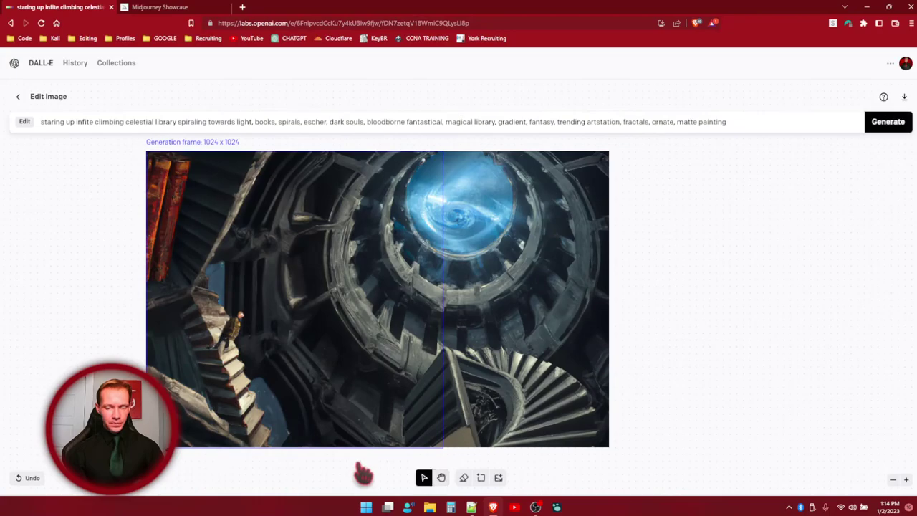
# Generate and accept an upward extension above the image's top edge, then start an image upload
pyautogui.press('f')
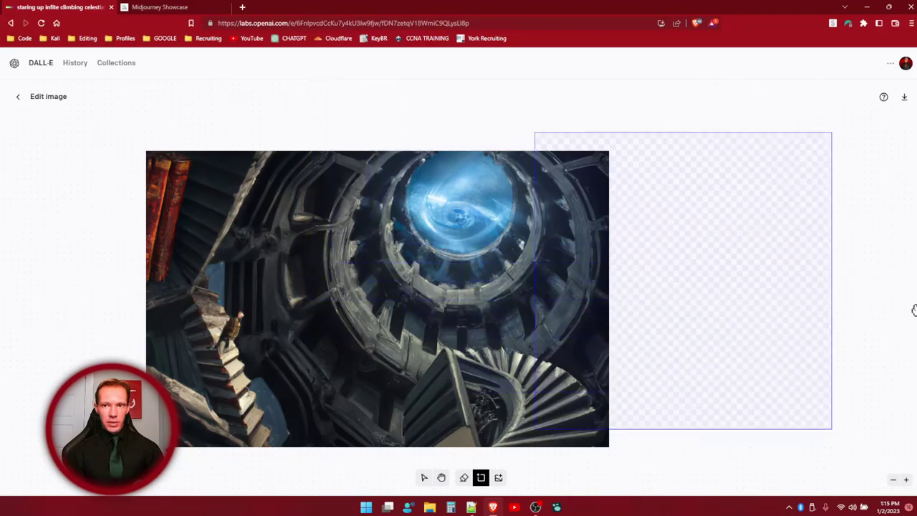
pyautogui.scroll(3, 769, 143)
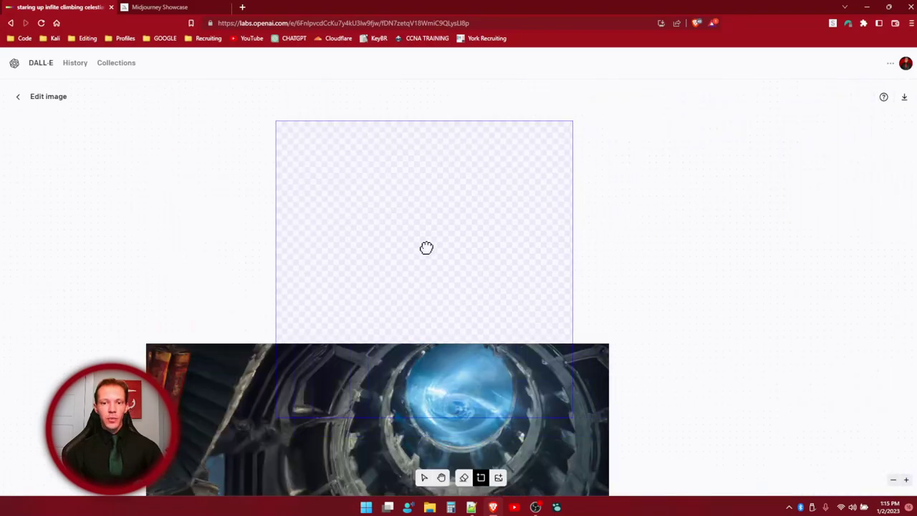
pyautogui.scroll(-1, 463, 213)
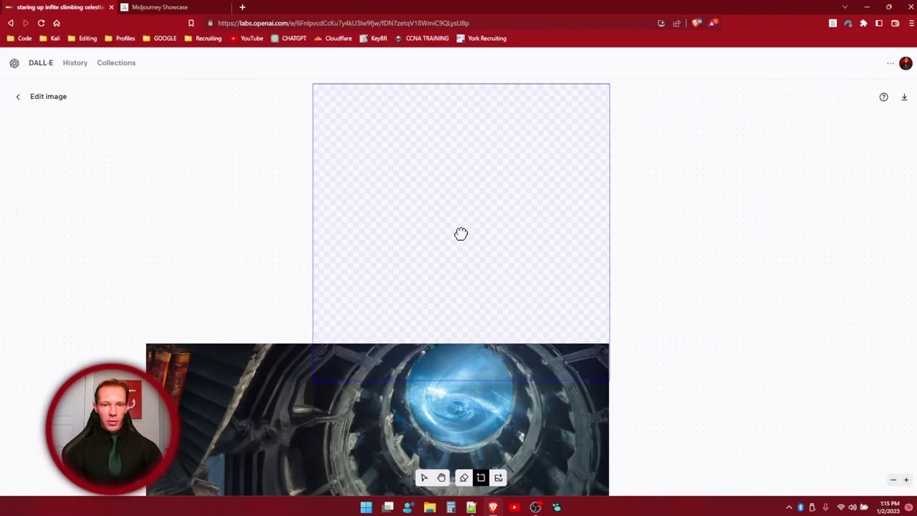
pyautogui.click(461, 235)
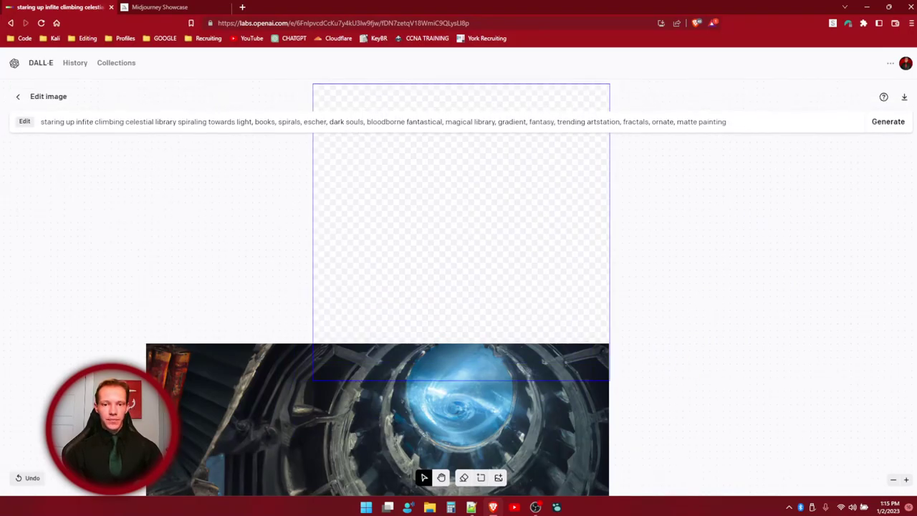
pyautogui.click(885, 122)
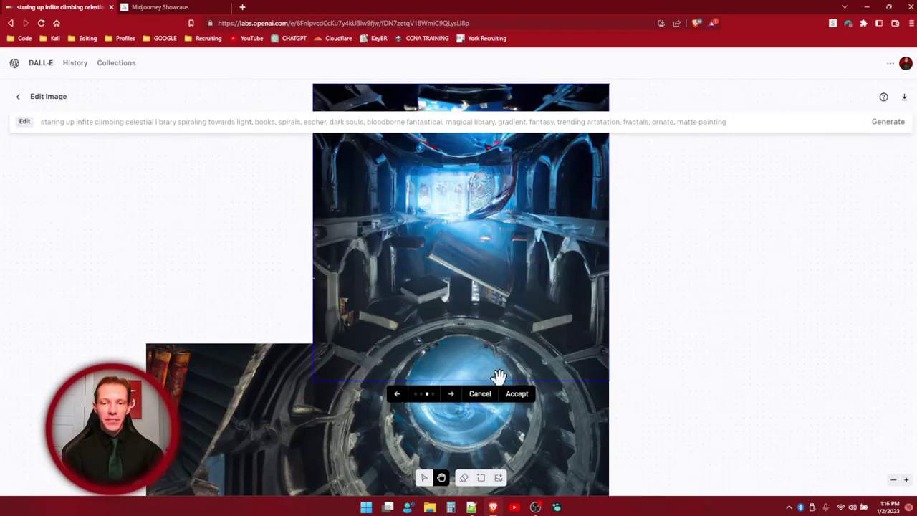
pyautogui.click(518, 395)
pyautogui.scroll(-3, 698, 322)
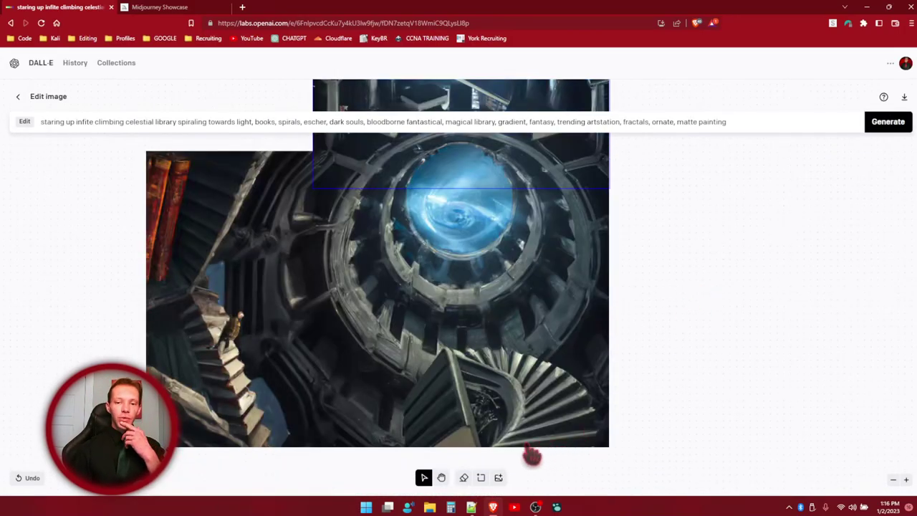
pyautogui.click(499, 477)
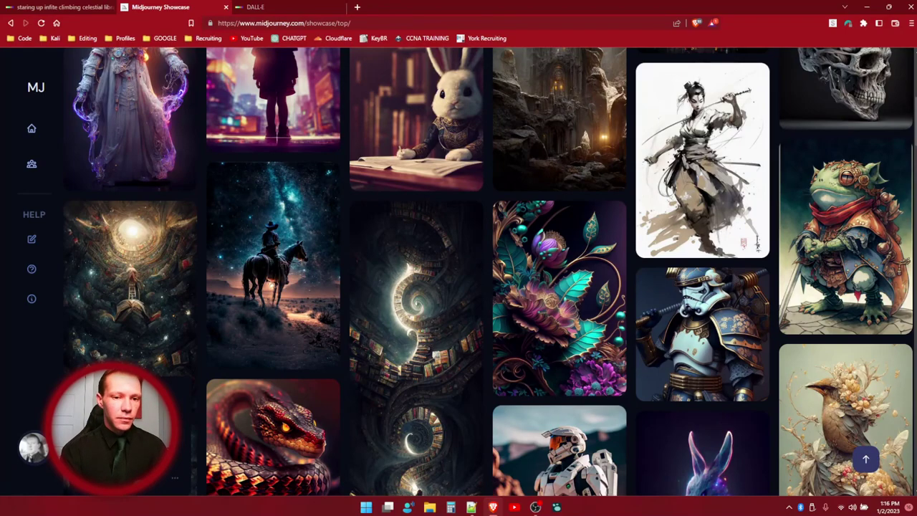
# Switch back to the DALL-E tab
pyautogui.click(251, 9)
# Generate images from the pasted flying-books celestial library prompt and open the first result
pyautogui.hotkey('ctrl', 'v')
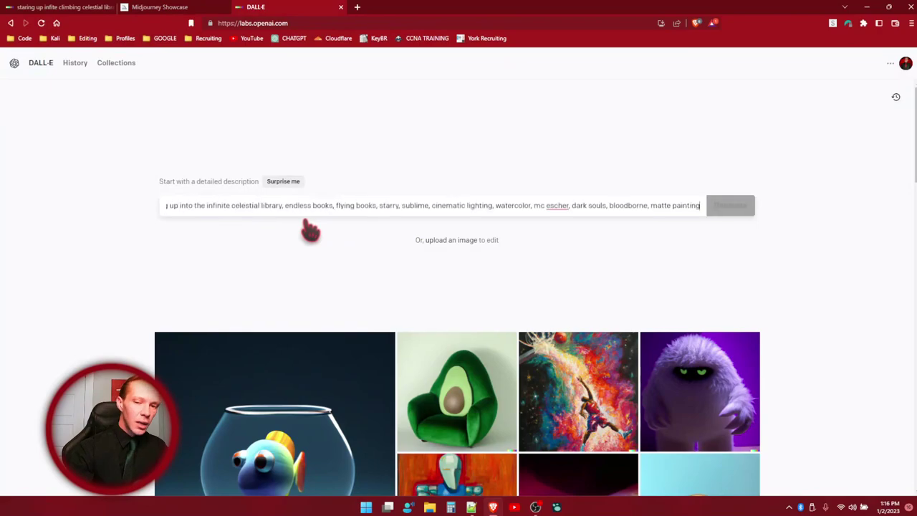
pyautogui.click(730, 206)
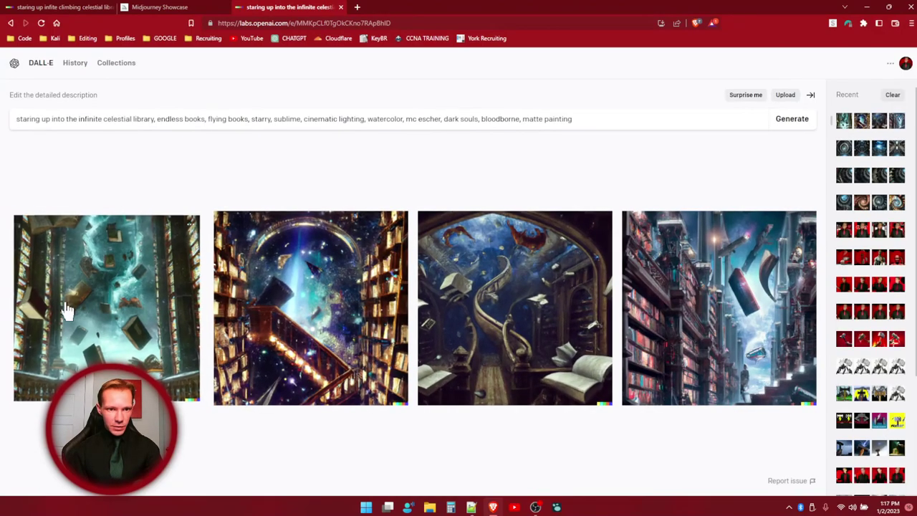
pyautogui.click(67, 307)
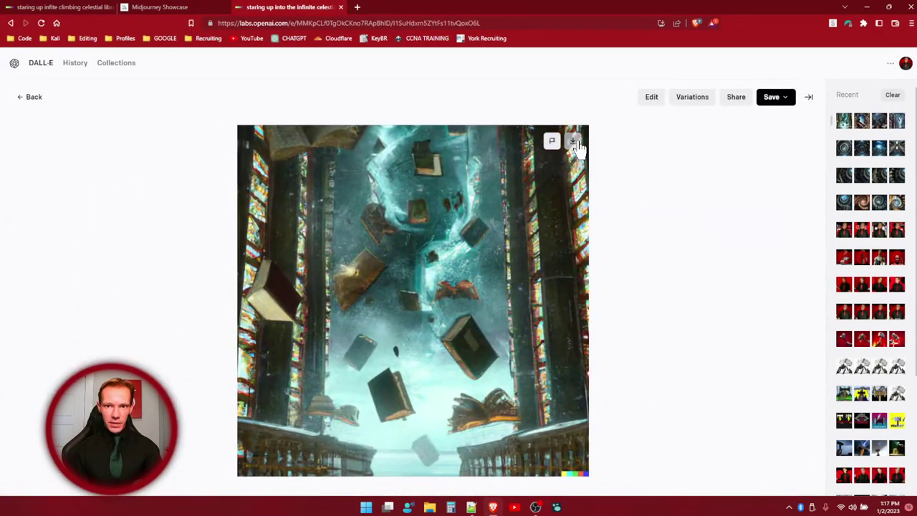
# Save the flying-books image to the A Creation Hub folder and position it beside the staircase library
pyautogui.click(573, 142)
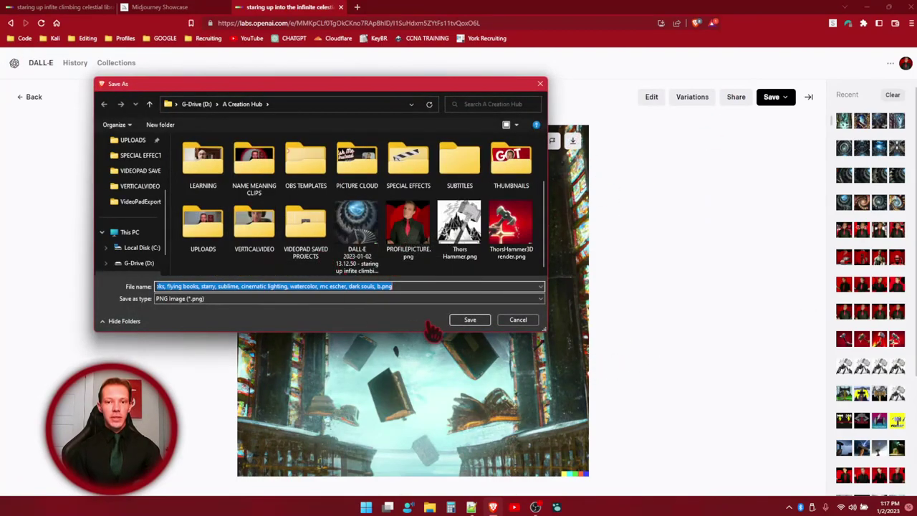
pyautogui.click(470, 320)
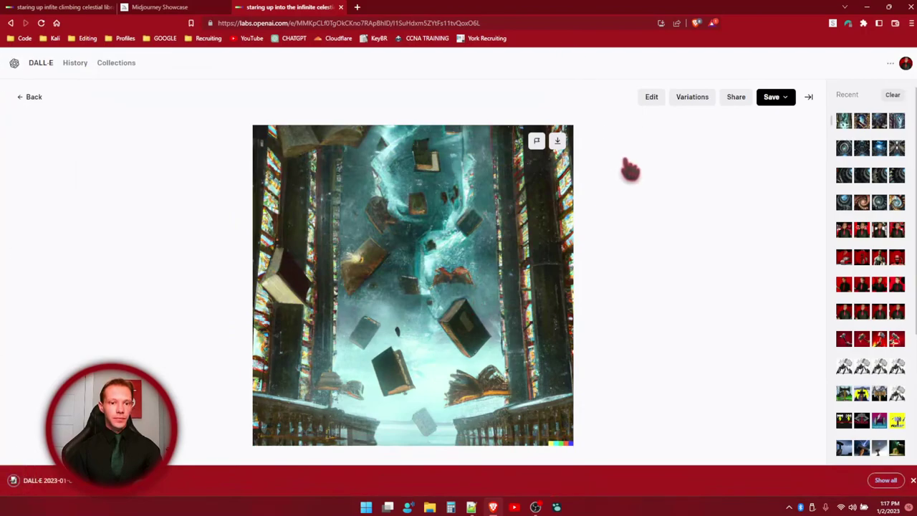
pyautogui.click(61, 7)
pyautogui.moveTo(300, 63); pyautogui.dragTo(837, 327)
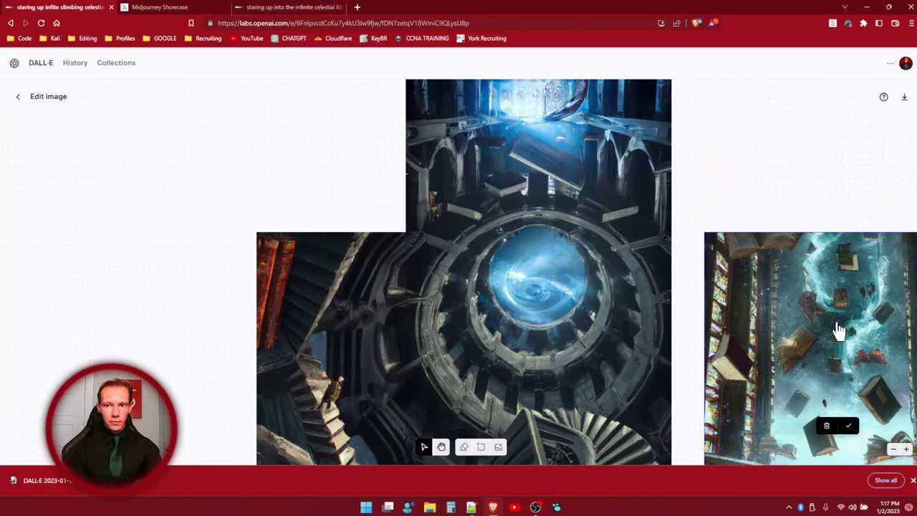
# Place a generation frame across the gap between the two images and generate a bridging fill
pyautogui.click(440, 446)
pyautogui.moveTo(679, 212); pyautogui.dragTo(581, 133)
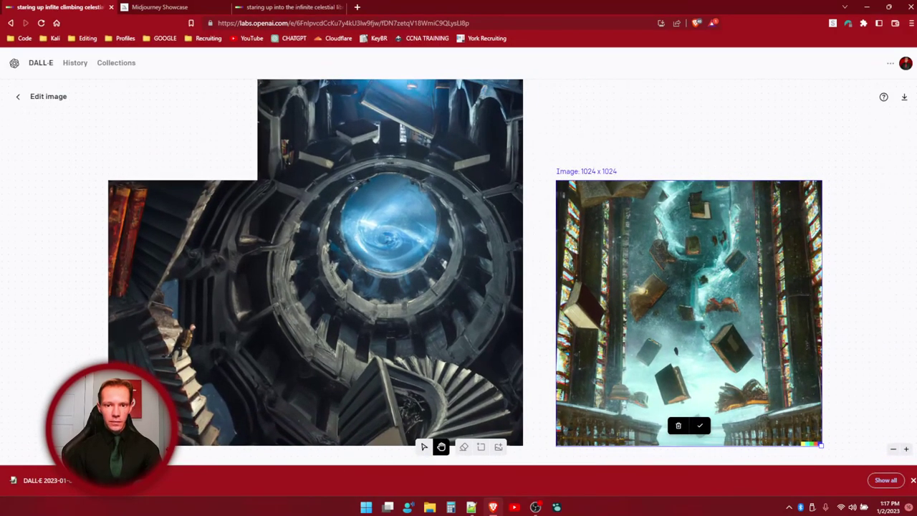
pyautogui.moveTo(557, 306); pyautogui.dragTo(522, 273)
pyautogui.press('f')
pyautogui.click(522, 273)
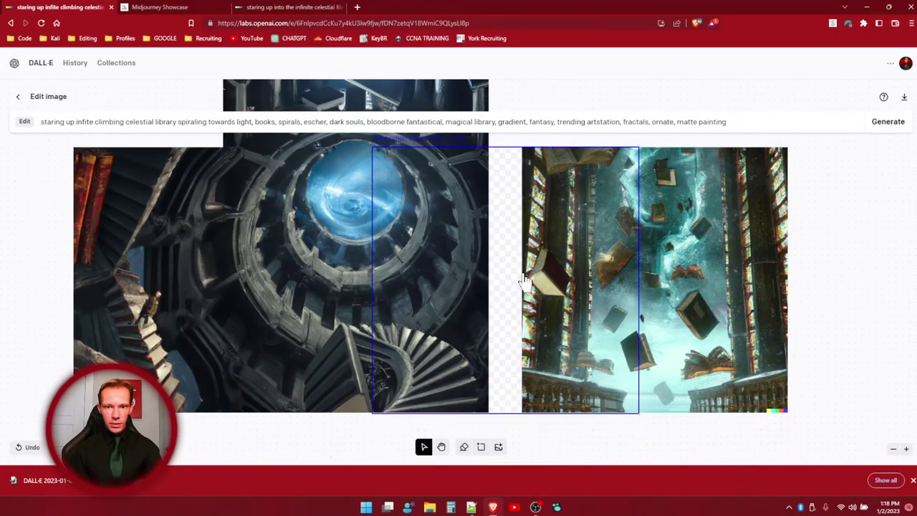
pyautogui.click(887, 122)
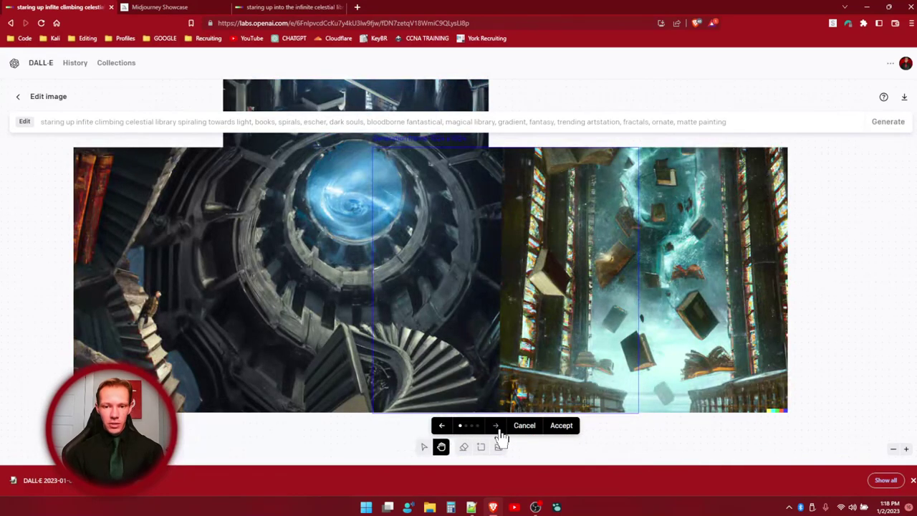
# Compare the four generated bridging fills and accept the second option for the seam
pyautogui.click(498, 429)
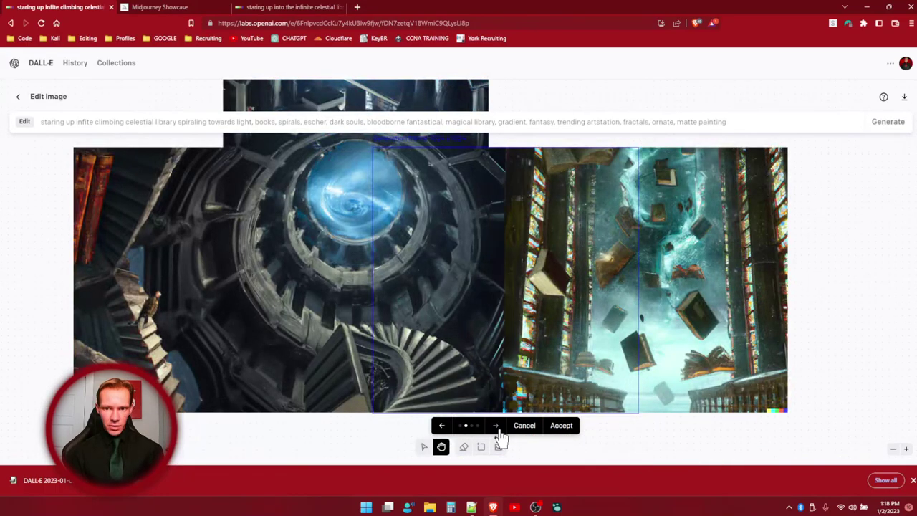
pyautogui.click(498, 430)
pyautogui.click(498, 430)
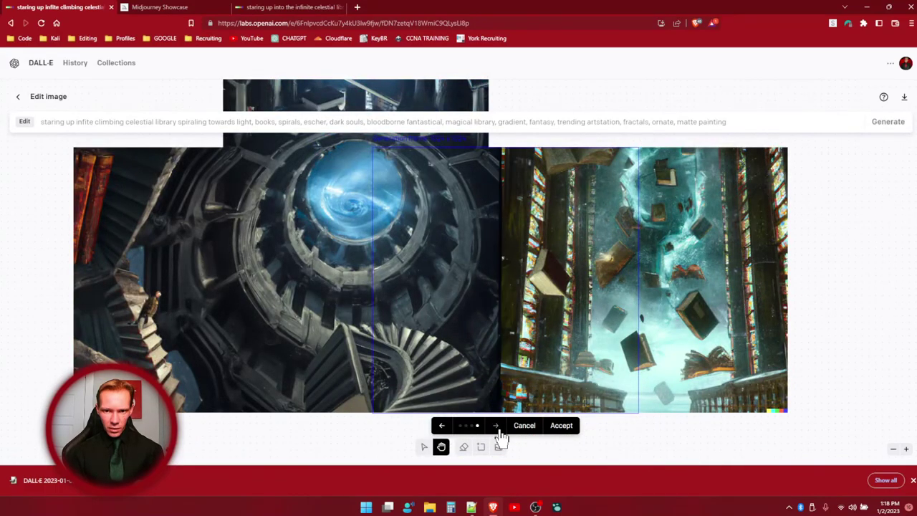
pyautogui.click(496, 427)
pyautogui.click(496, 426)
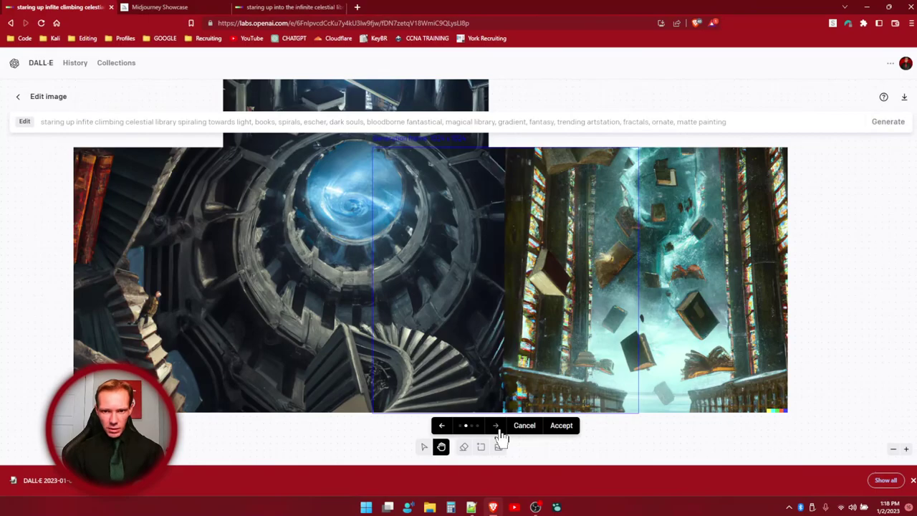
pyautogui.click(496, 427)
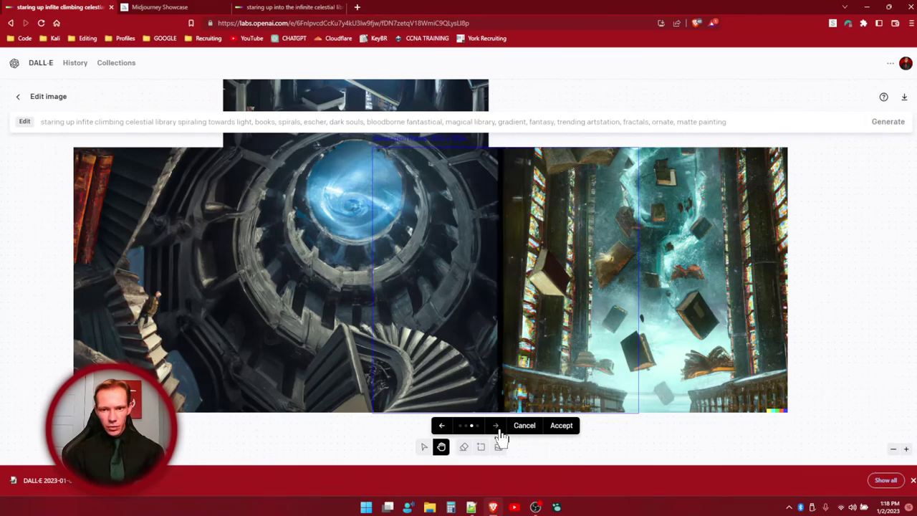
pyautogui.click(496, 426)
pyautogui.click(496, 427)
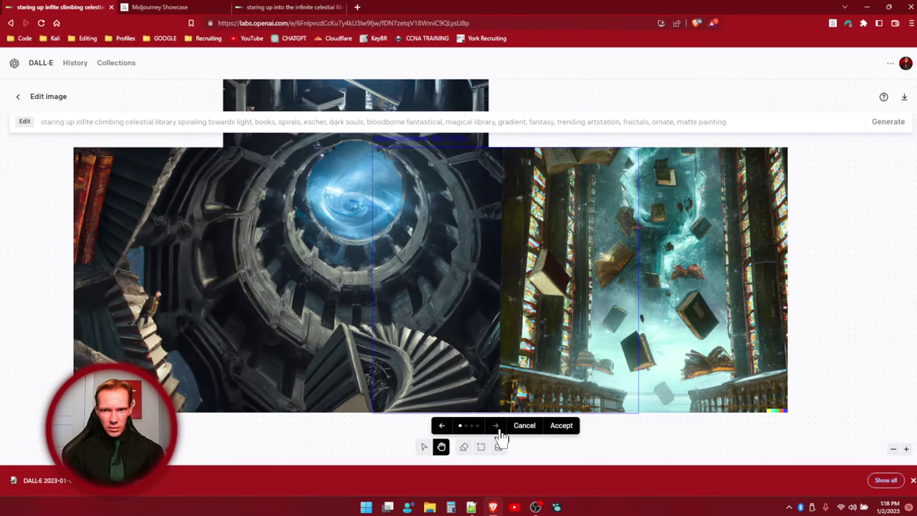
pyautogui.click(497, 427)
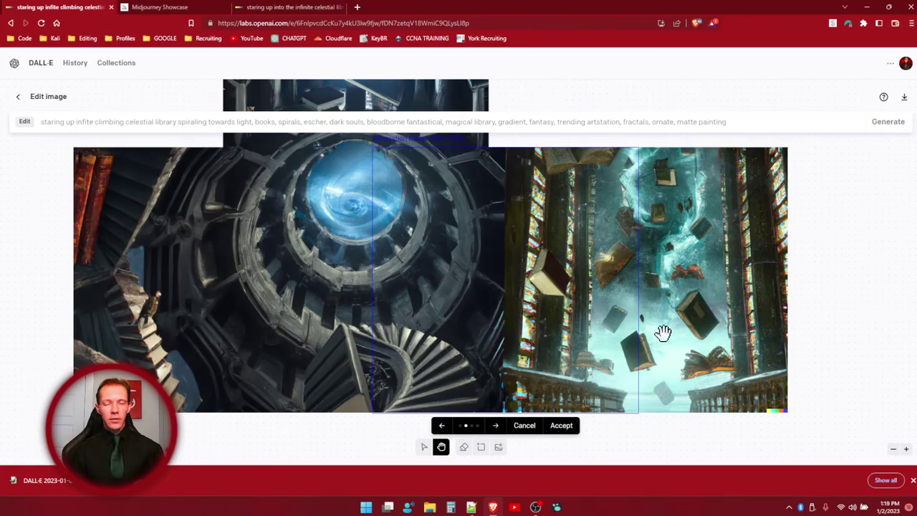
pyautogui.click(562, 426)
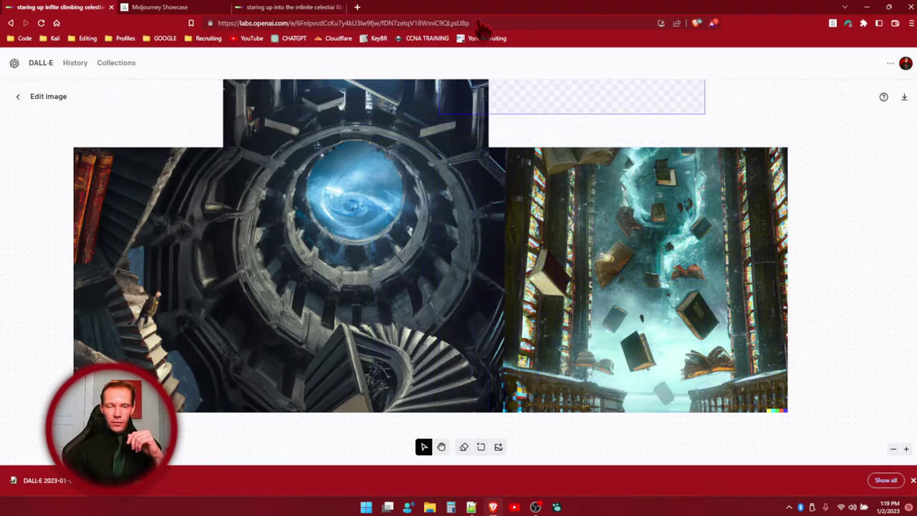
# Place a new generation frame in the empty space beside the upper image's right edge
pyautogui.click(483, 209)
pyautogui.scroll(3, 788, 259)
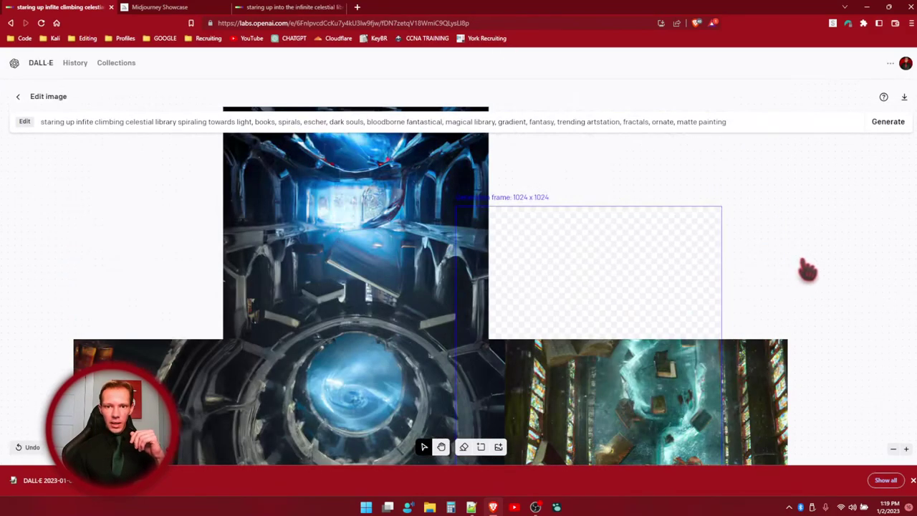
pyautogui.scroll(-2, 807, 269)
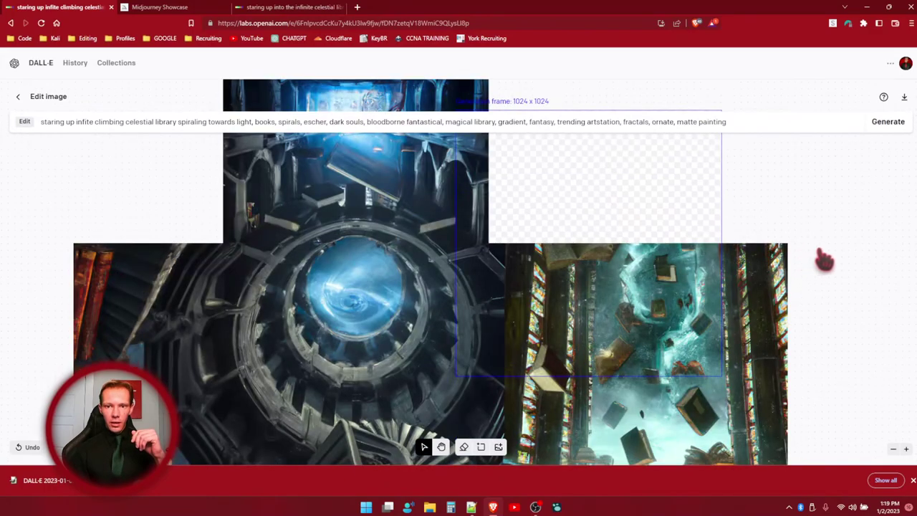
pyautogui.scroll(2, 820, 262)
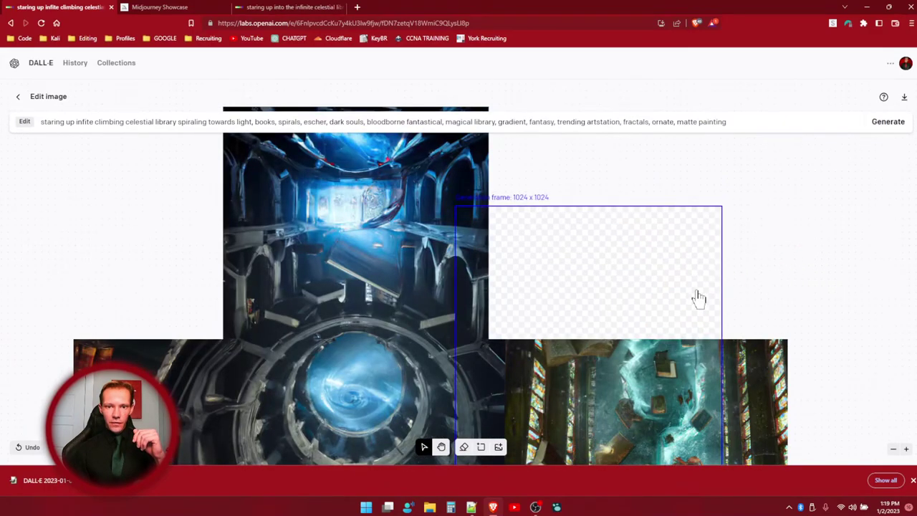
pyautogui.moveTo(574, 316); pyautogui.dragTo(579, 239)
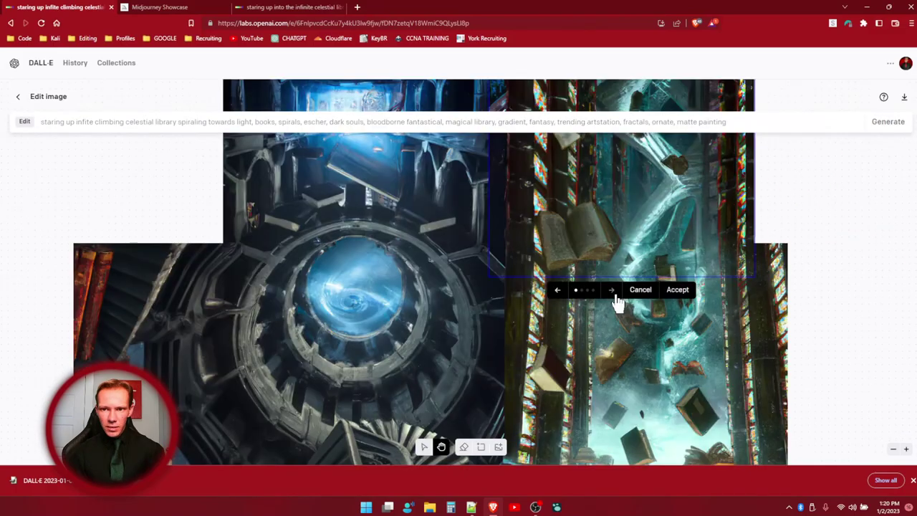
# Compare the upward extension options and accept the chosen one above the flying books
pyautogui.click(613, 291)
pyautogui.click(612, 291)
pyautogui.click(613, 291)
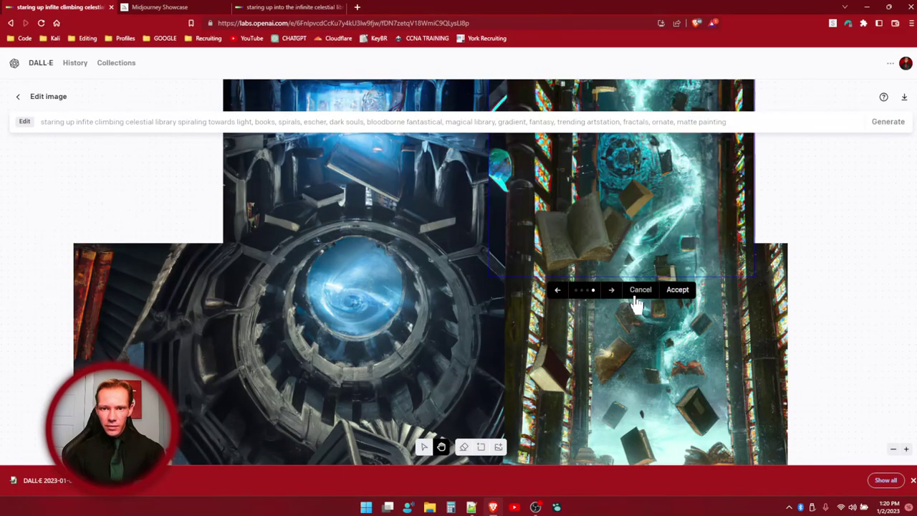
pyautogui.click(684, 292)
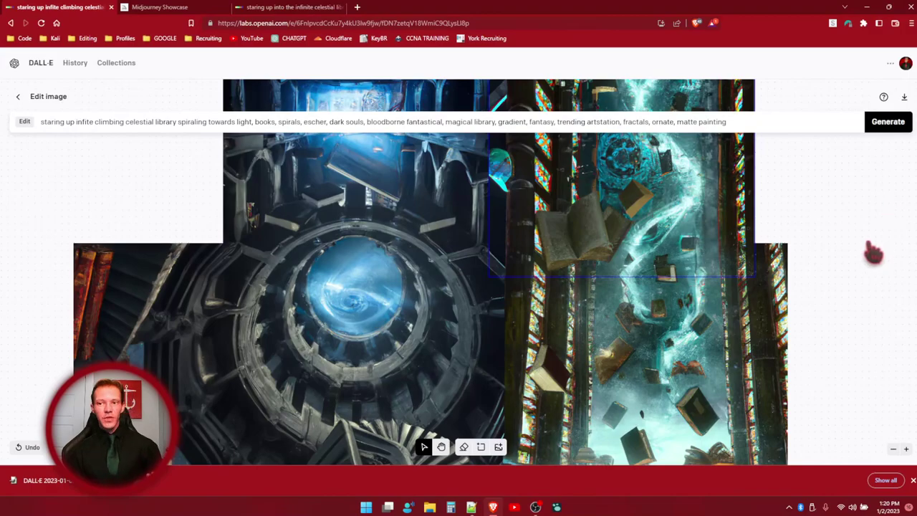
pyautogui.scroll(-2, 863, 251)
pyautogui.scroll(4, 864, 252)
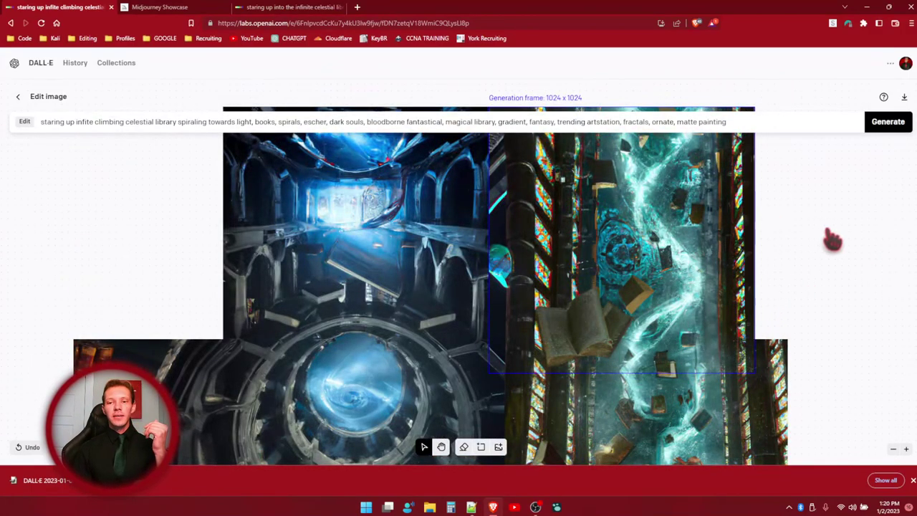
pyautogui.click(905, 66)
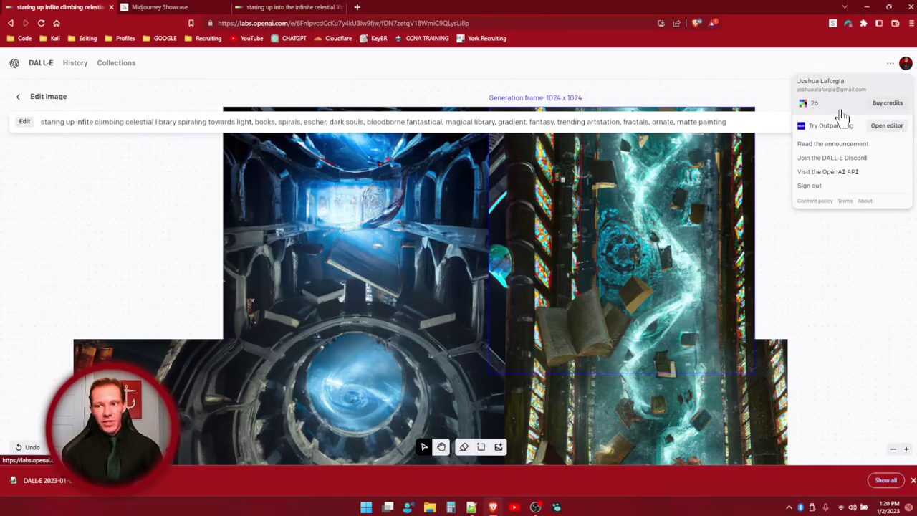
pyautogui.click(855, 303)
pyautogui.scroll(-3, 841, 297)
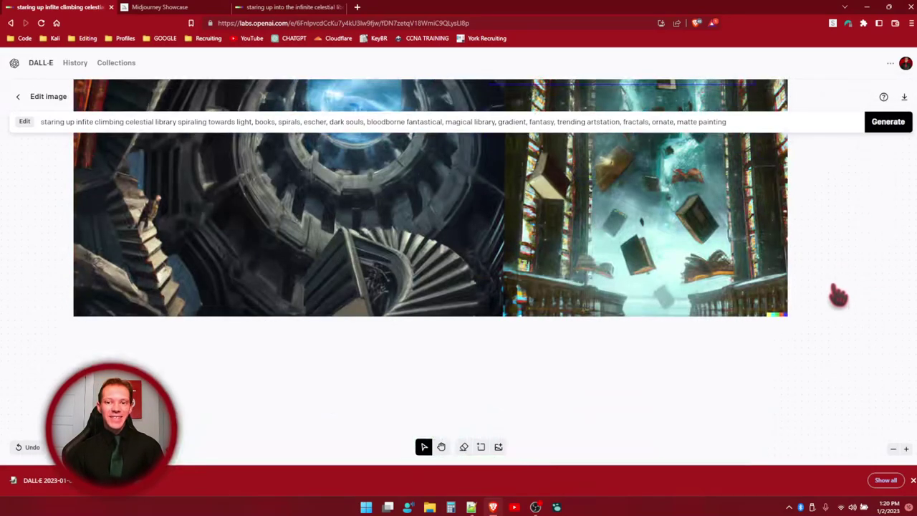
pyautogui.scroll(4, 827, 290)
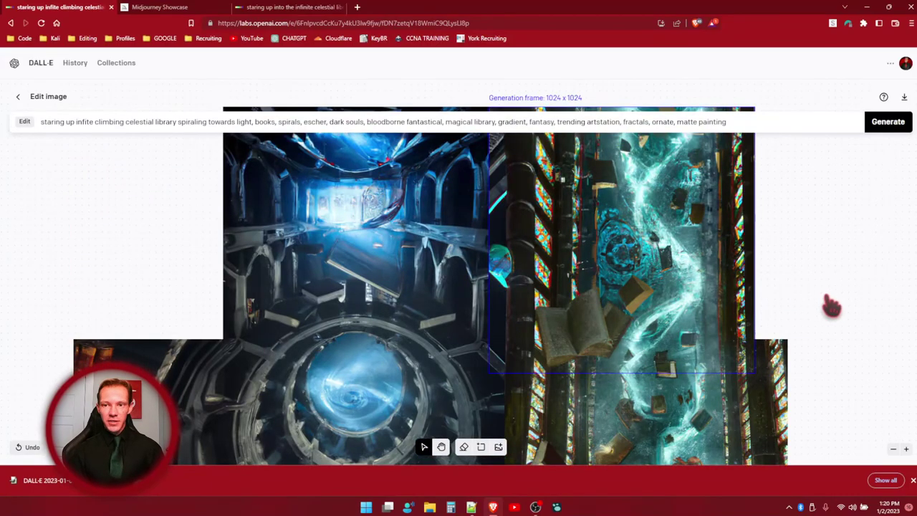
pyautogui.scroll(-2, 844, 304)
pyautogui.scroll(4, 845, 303)
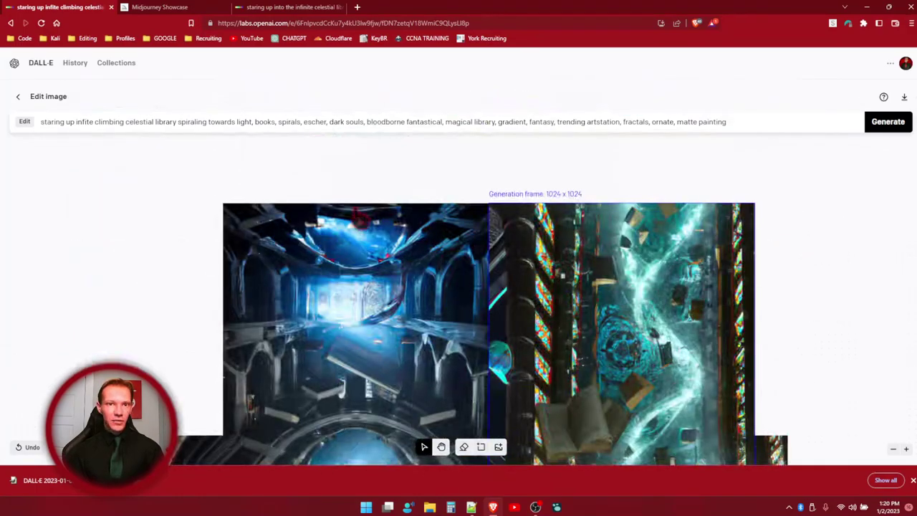
# Return to the Midjourney Showcase page and scroll through the top community image grid
pyautogui.click(179, 8)
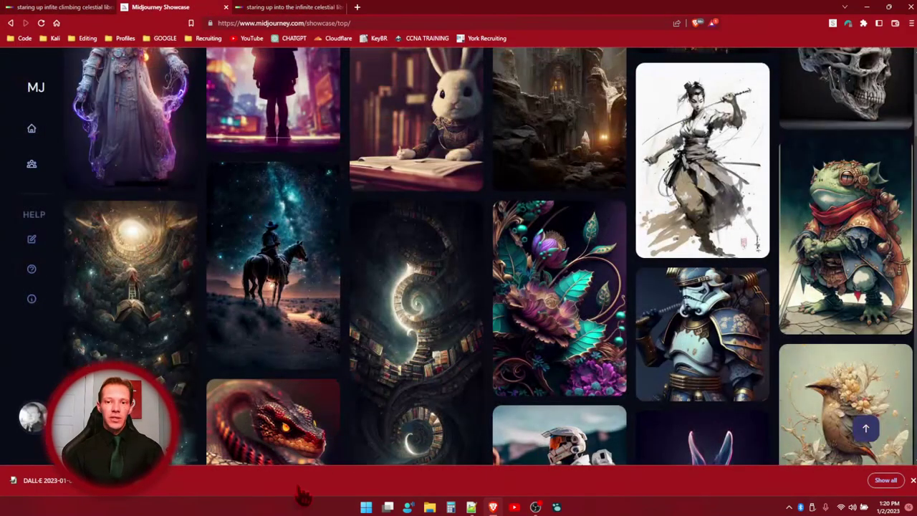
pyautogui.scroll(-4, 494, 274)
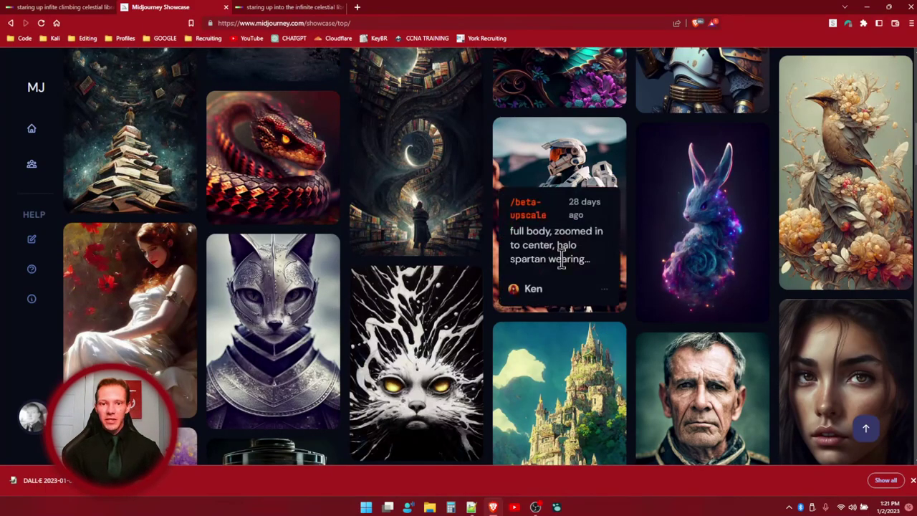
pyautogui.scroll(-4, 362, 329)
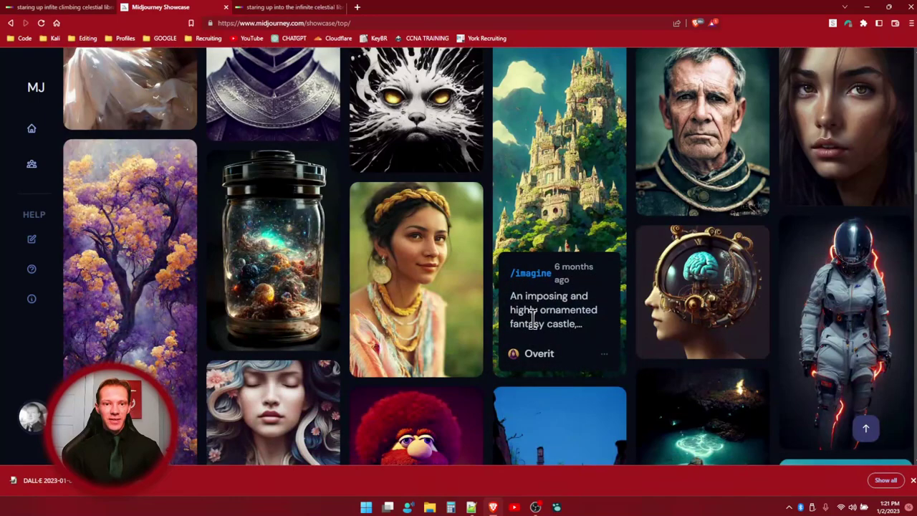
pyautogui.scroll(-4, 654, 261)
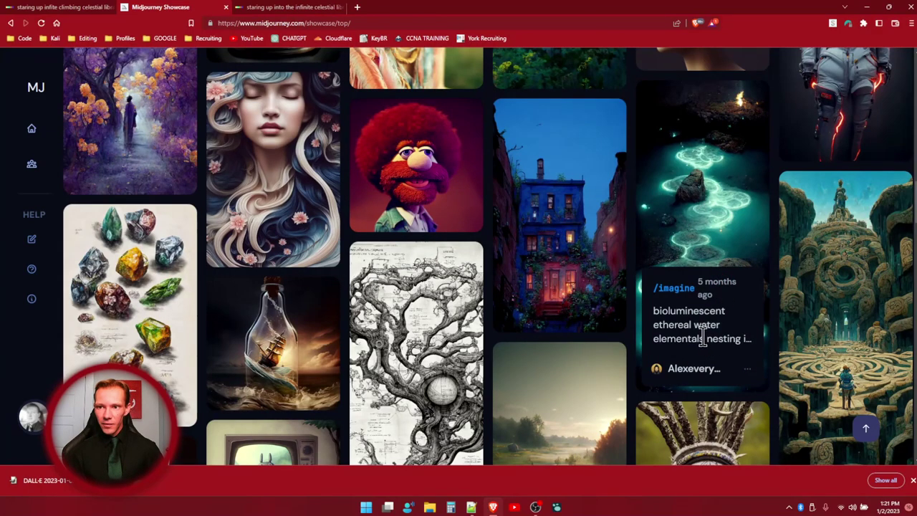
pyautogui.scroll(-3, 644, 315)
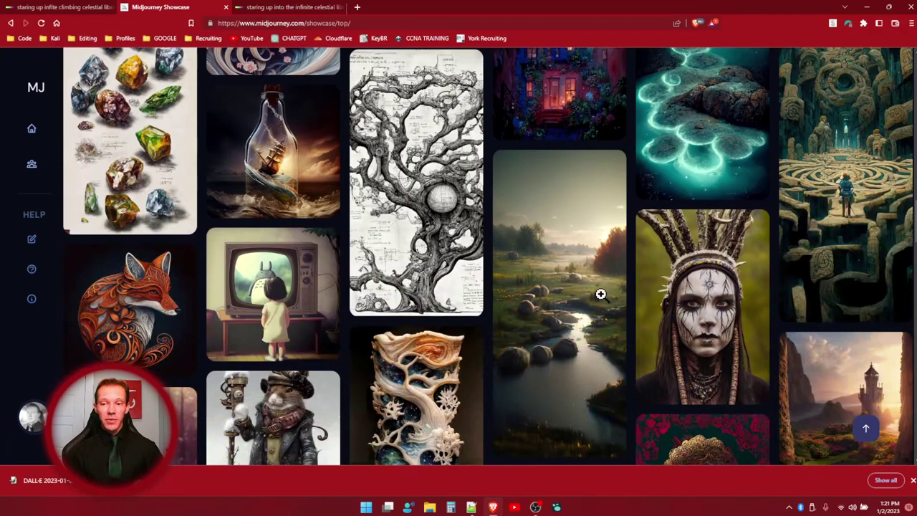
pyautogui.scroll(2, 516, 290)
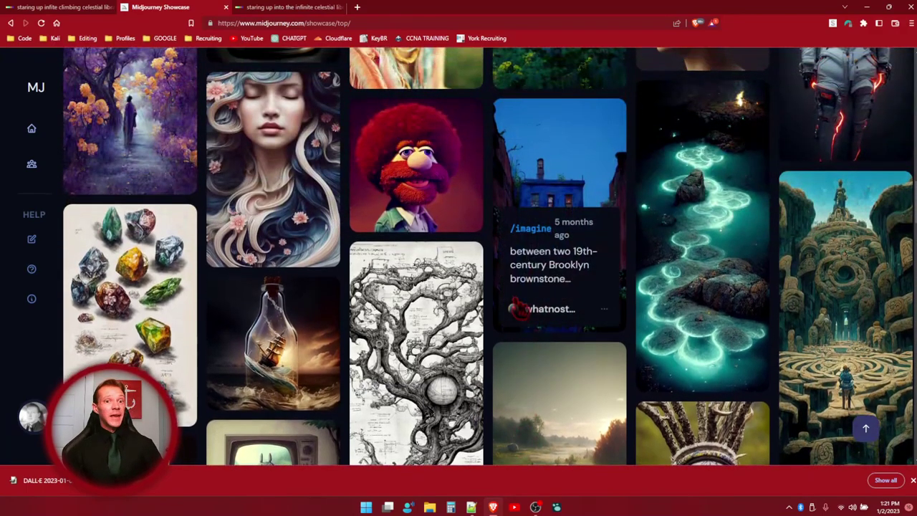